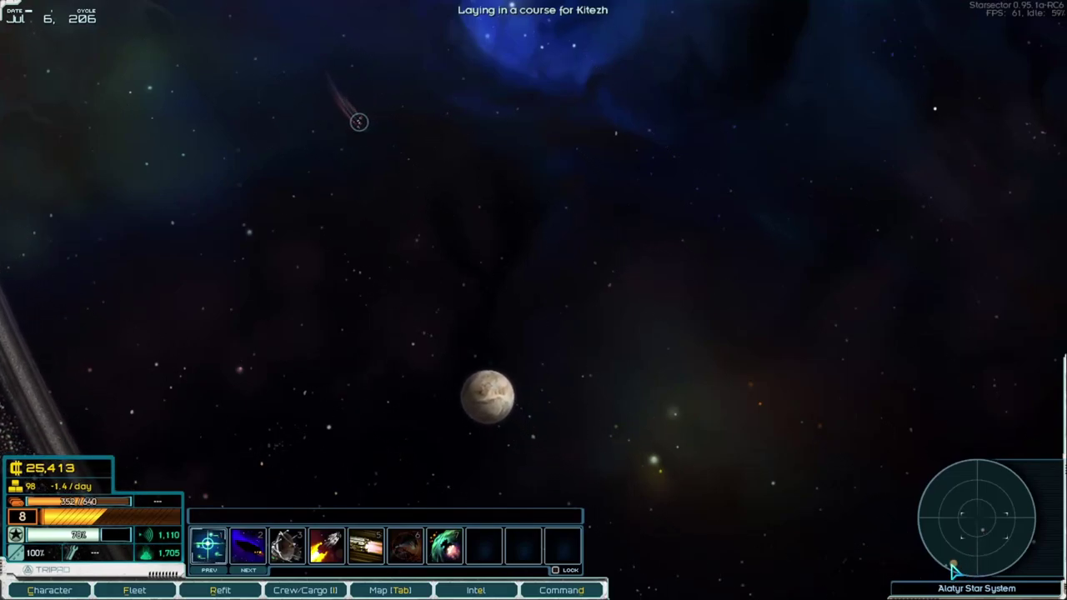
Recenter the camera on the fleet and fly toward Vineta with time accelerated
key(t)
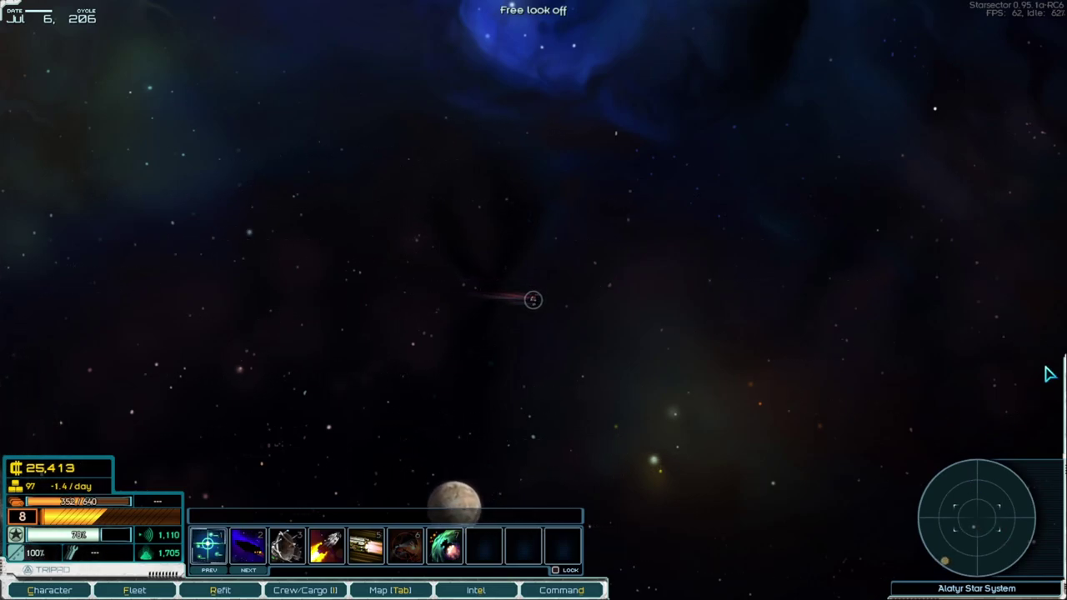
key(shift)
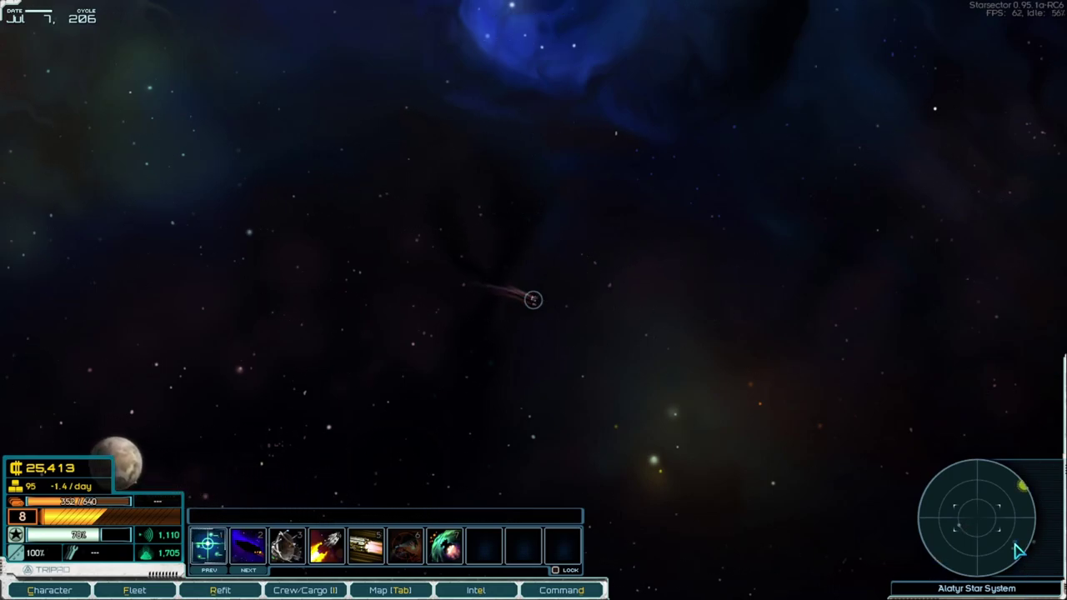
key(shift)
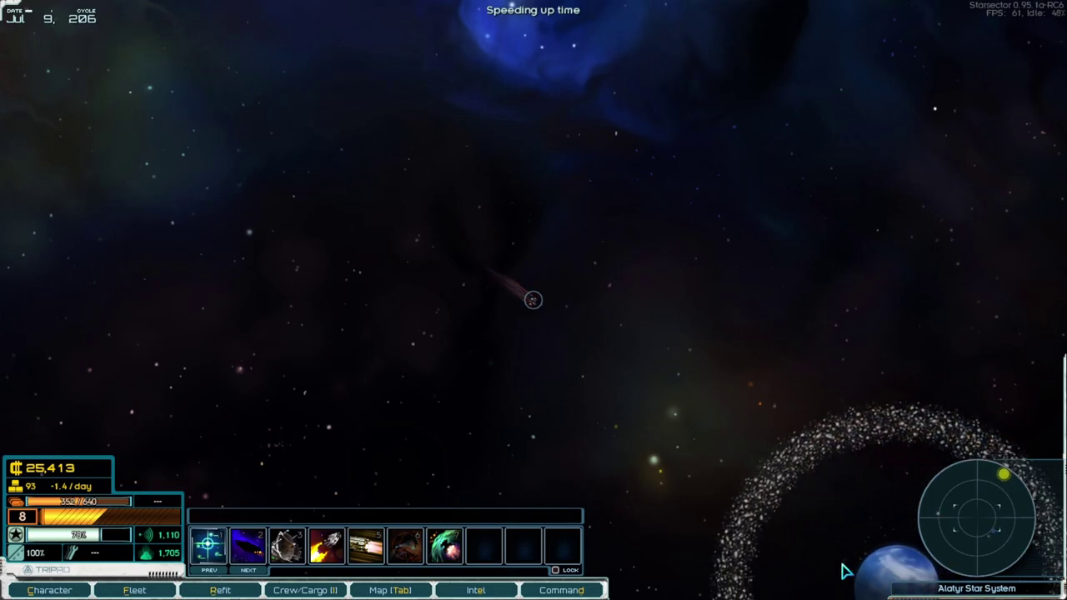
click(844, 571)
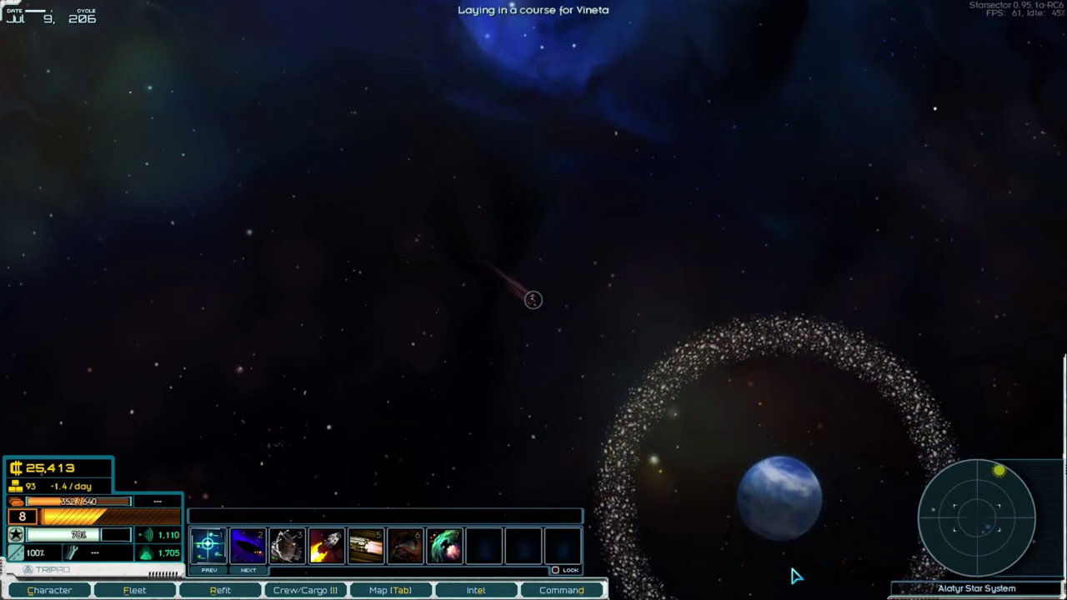
key(shift)
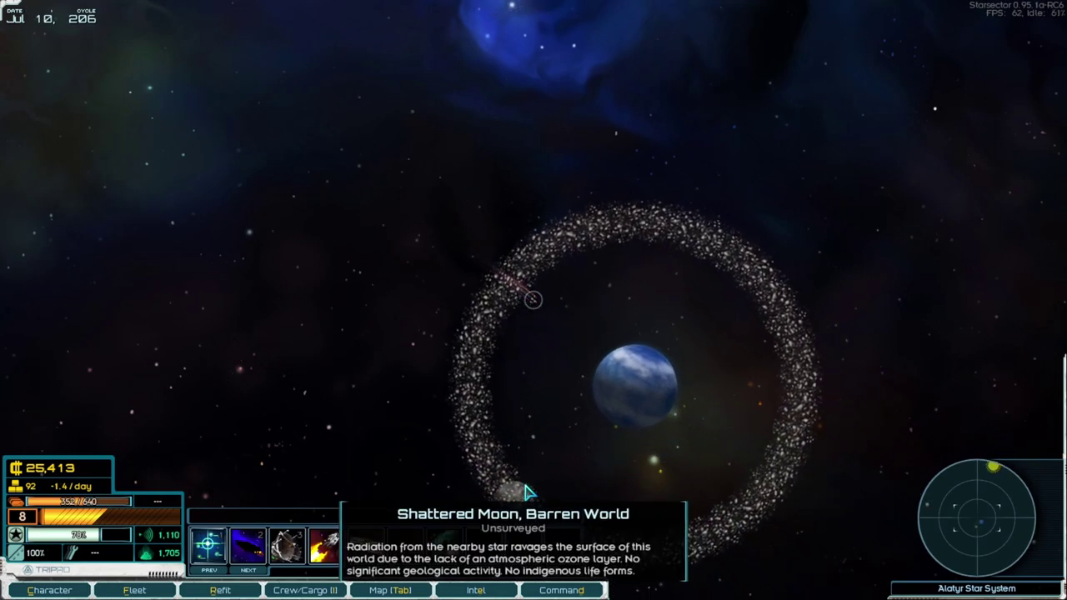
Visit Shattered Moon, review its survey requirements (225% hazard), leave, and set course for Vineta
click(479, 483)
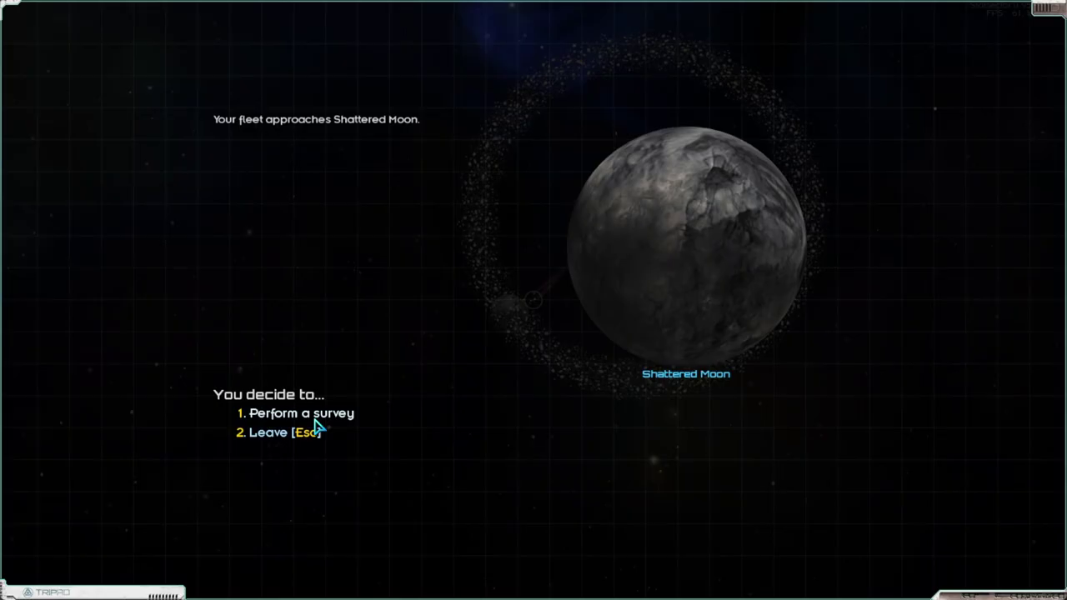
click(317, 417)
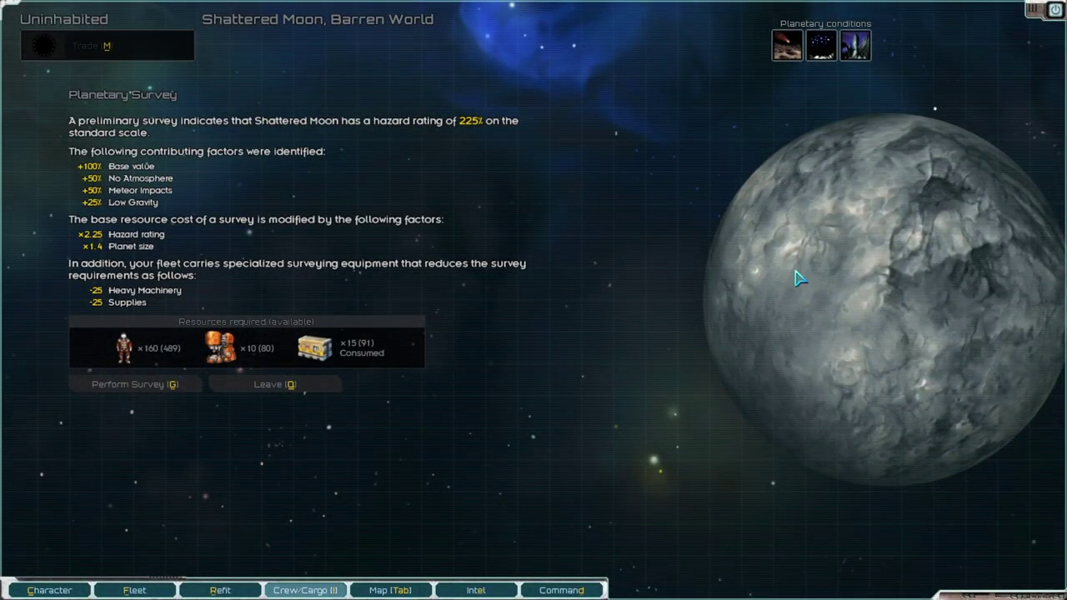
key(q)
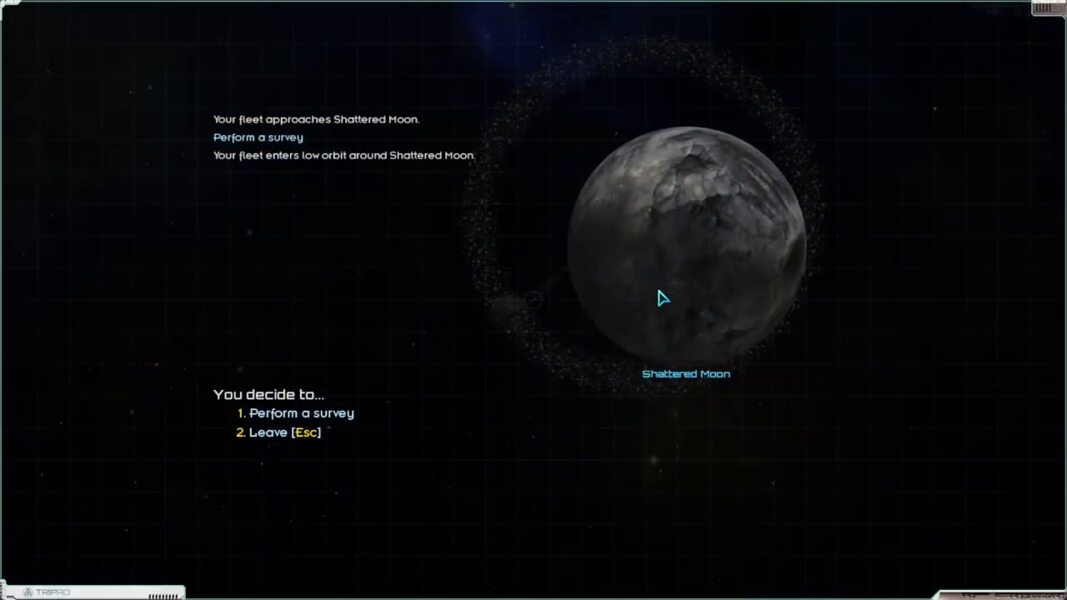
key(Escape)
click(661, 200)
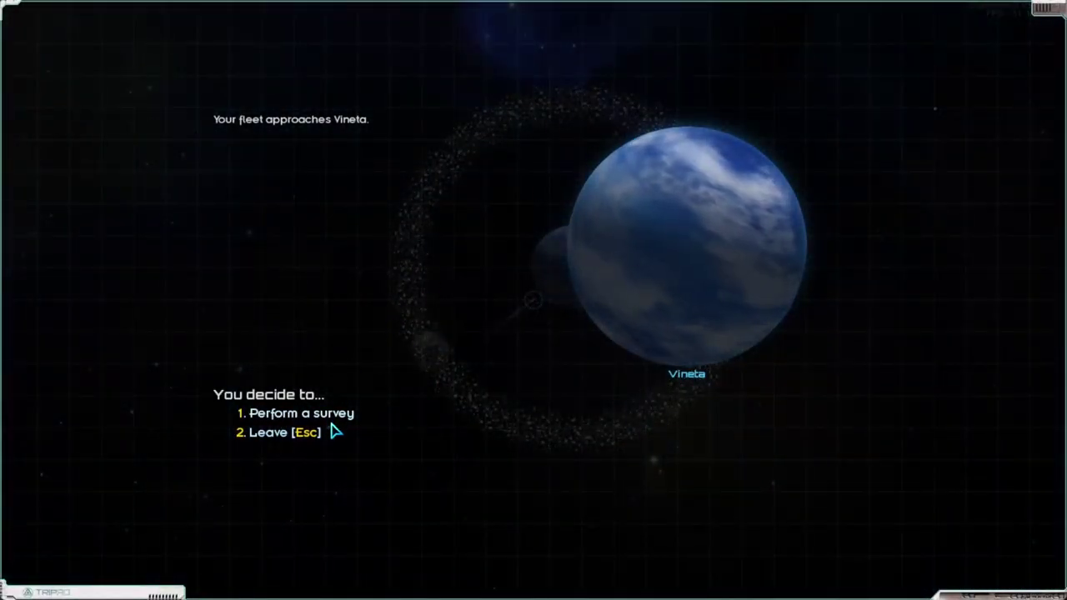
At Vineta, follow the faint signal, retrieve the Galatia Academy data core and question the officer about it
click(329, 413)
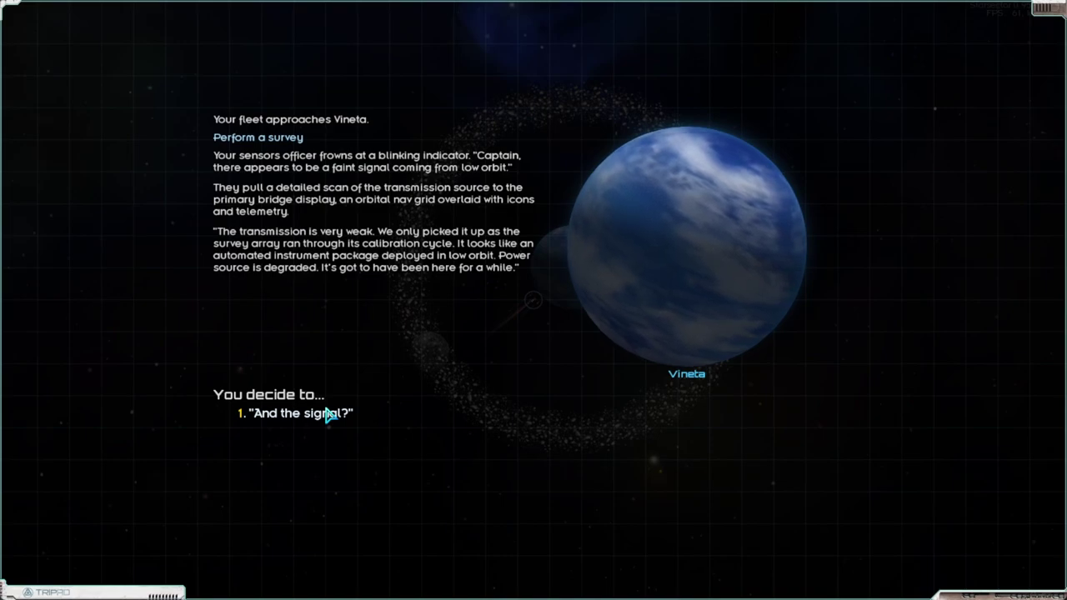
click(329, 414)
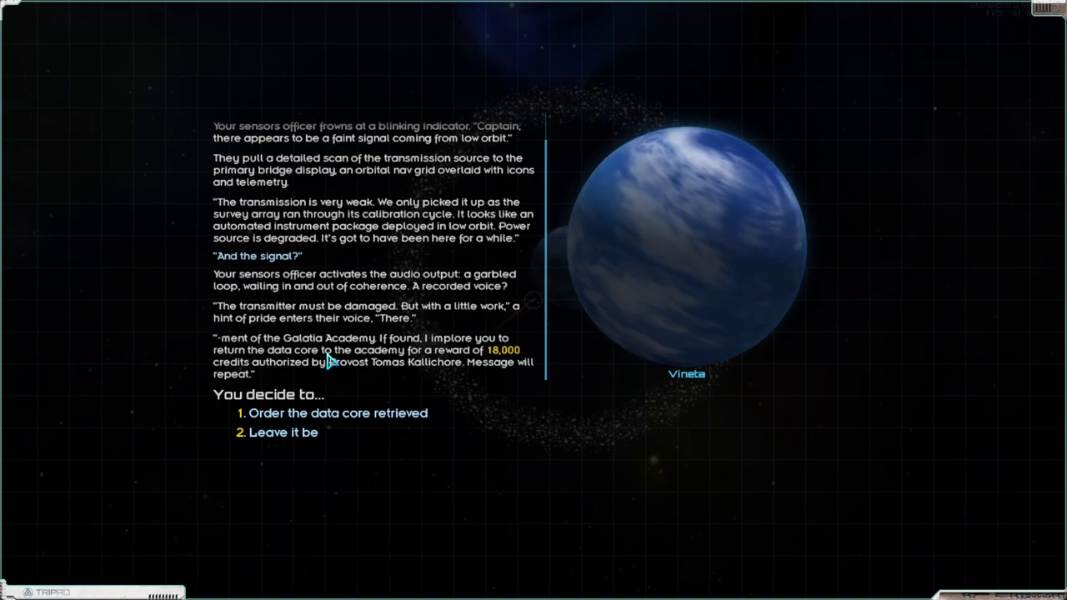
click(328, 414)
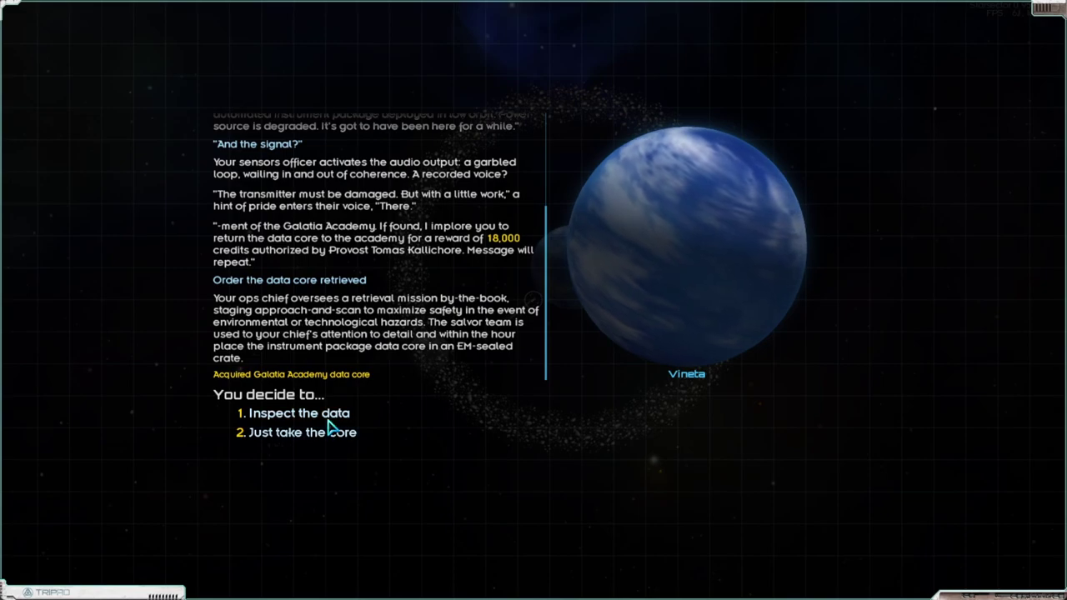
click(327, 414)
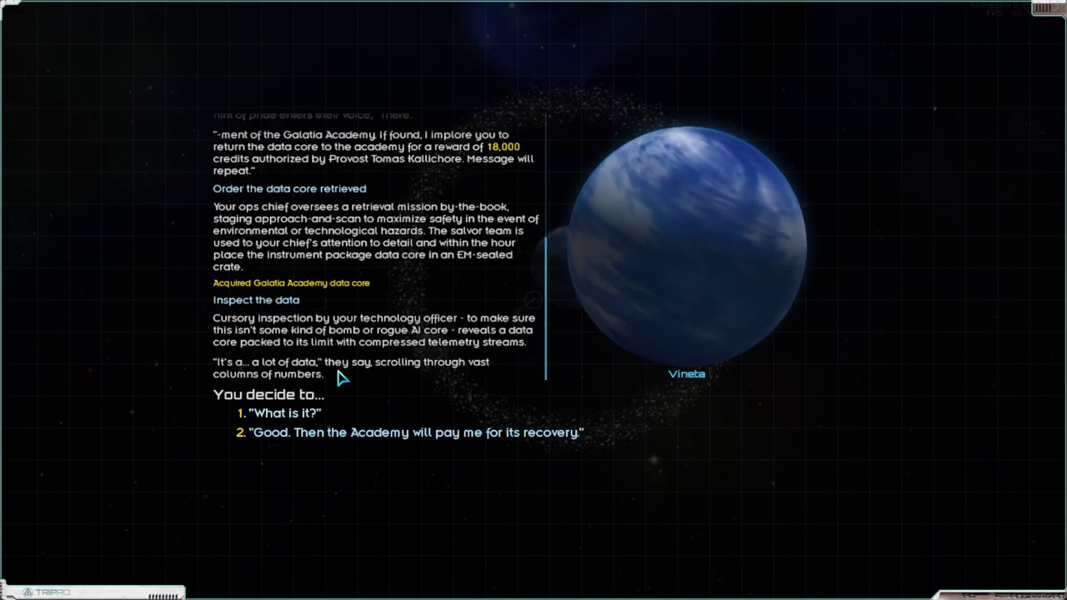
click(327, 417)
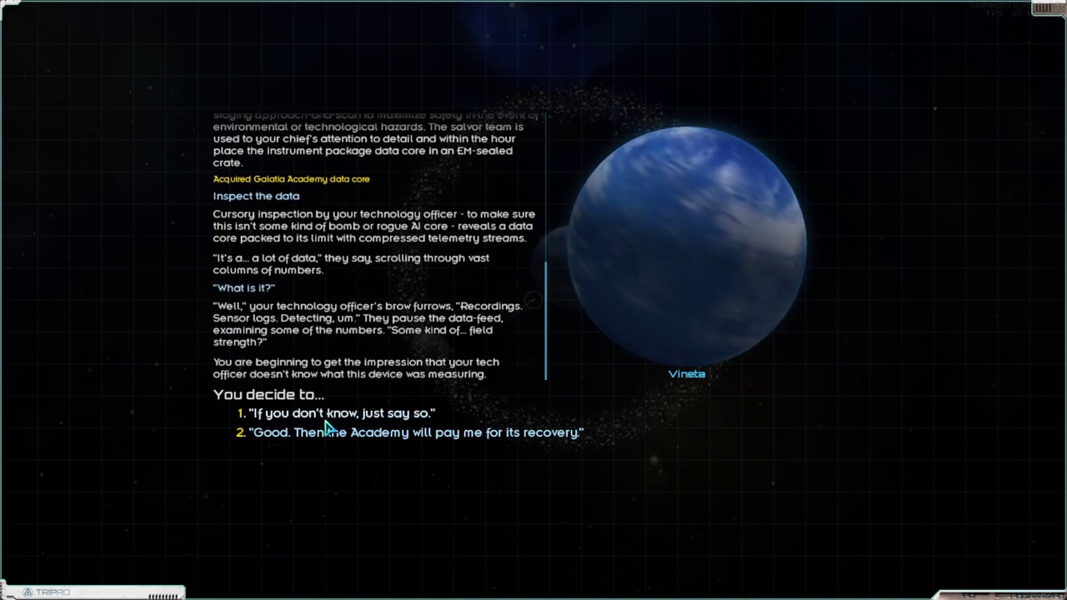
click(327, 415)
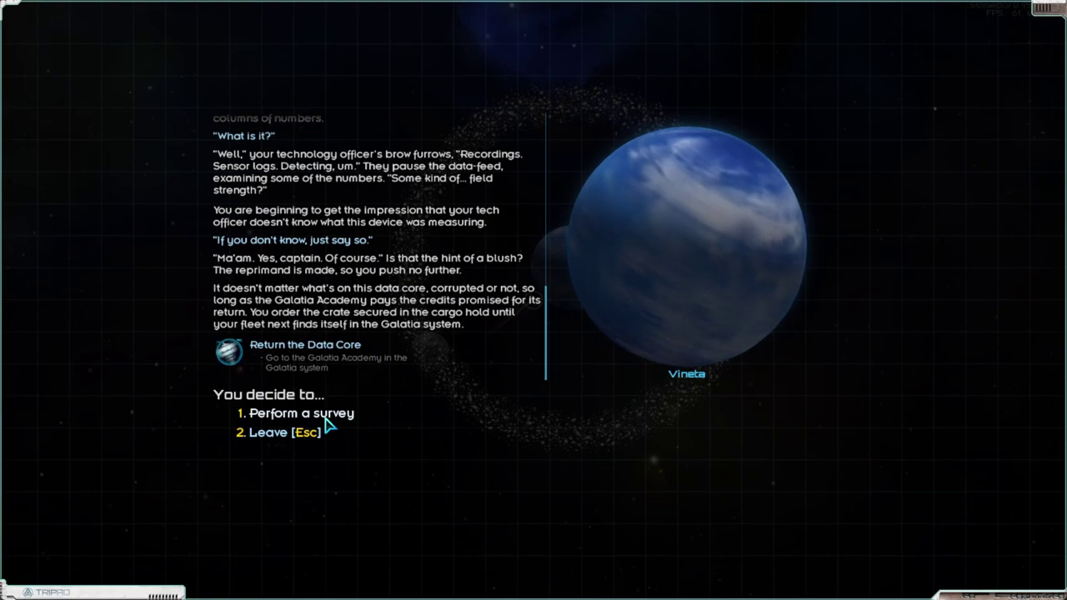
Review Vineta's survey assessment (75% hazard) without surveying, then return to the system map
click(327, 419)
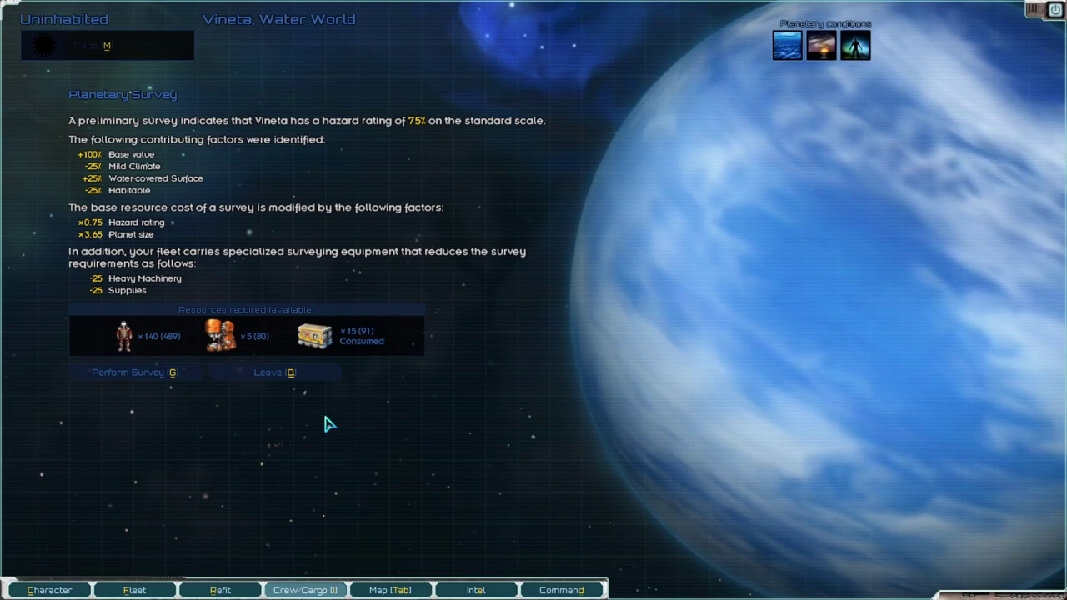
key(q)
key(Escape)
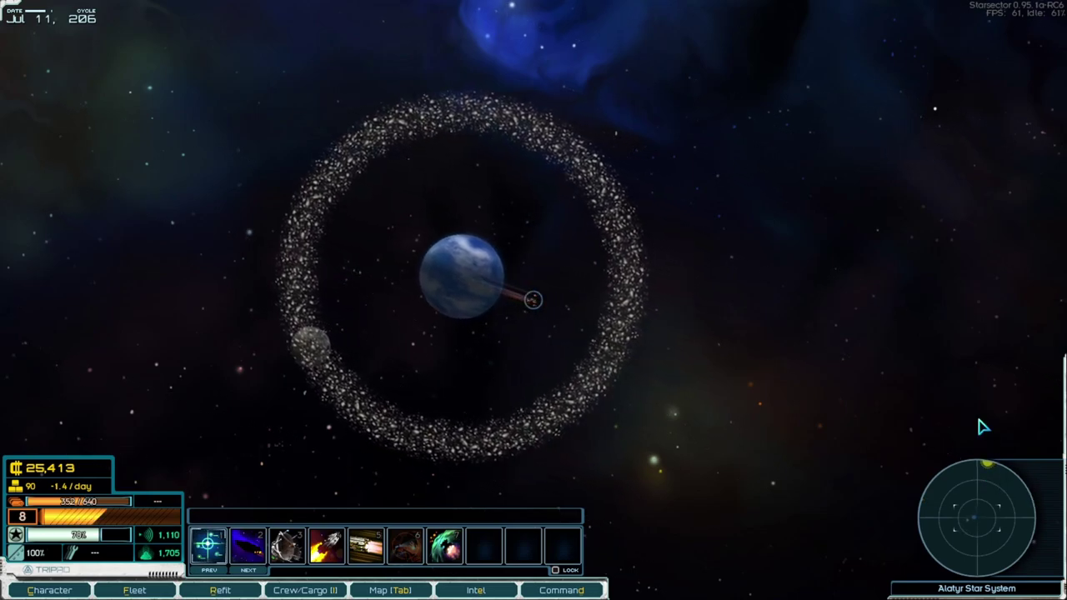
Fly onward from Vineta through open Alatyr space with time accelerated
middle_click(988, 425)
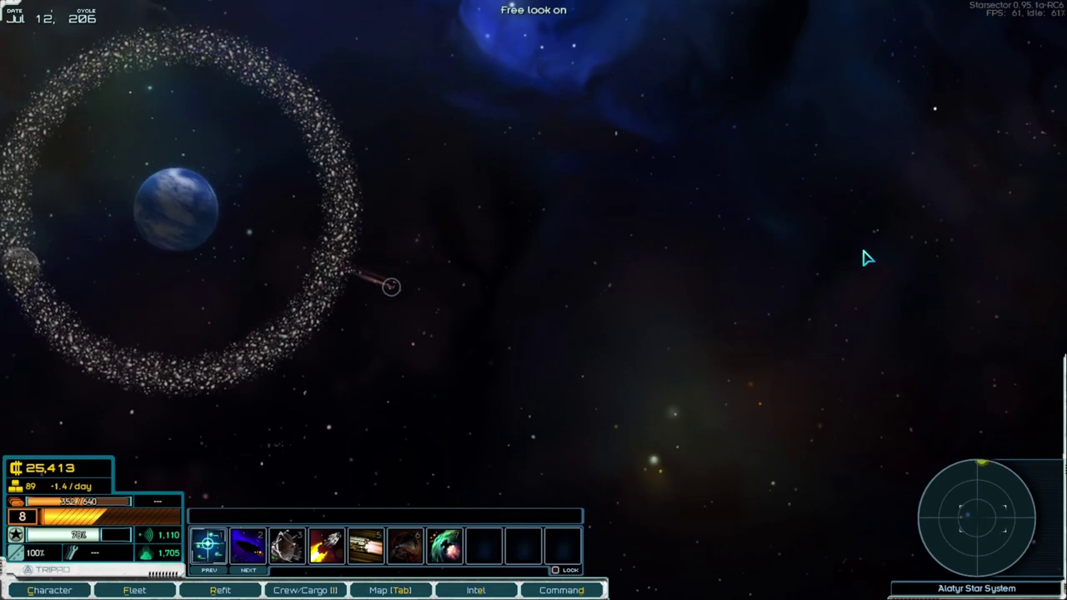
key(shift)
middle_click(883, 215)
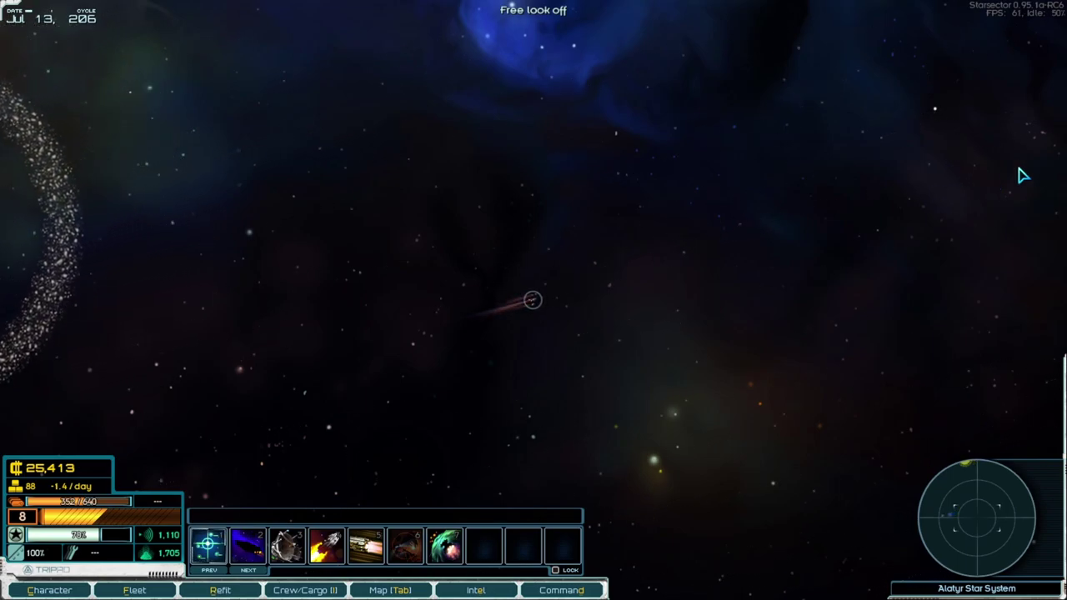
key(shift)
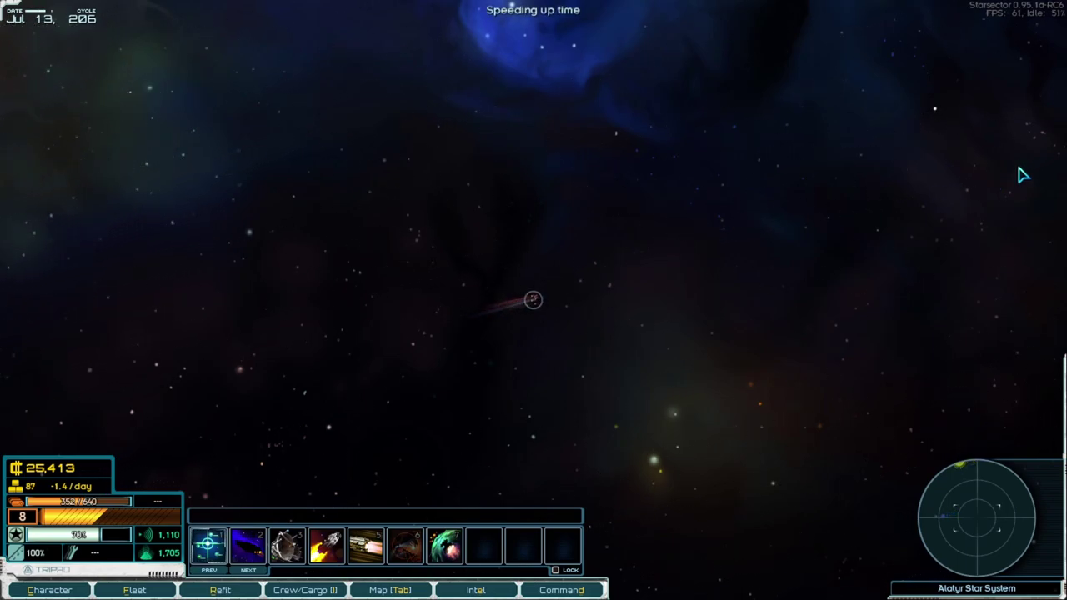